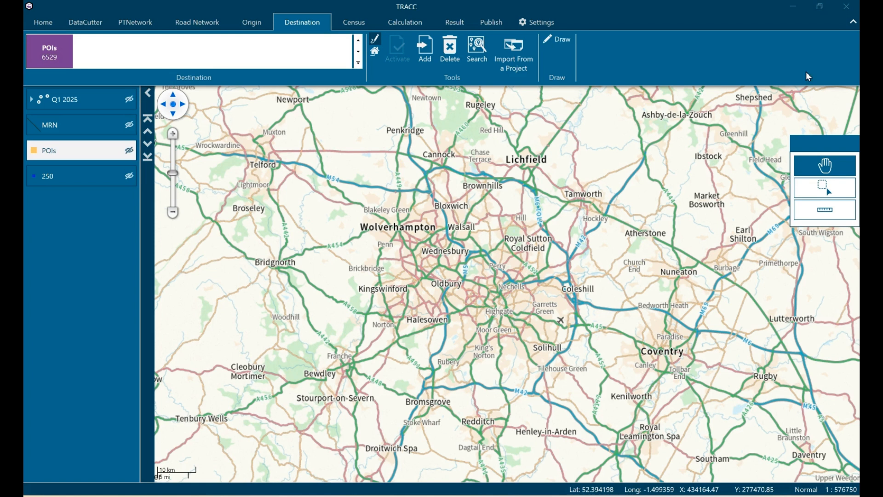
- Review the Connectivity Score settings for the POI categories across all travel modes, and save the settings
left_click(543, 27)
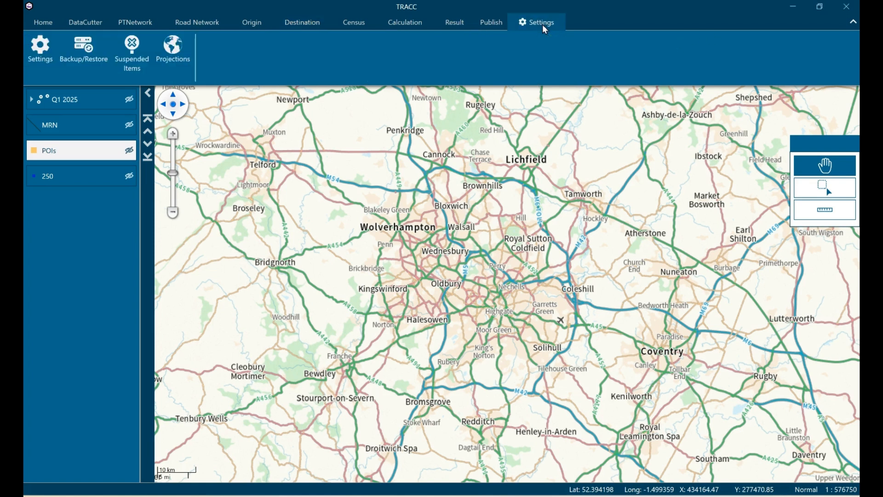
left_click(37, 51)
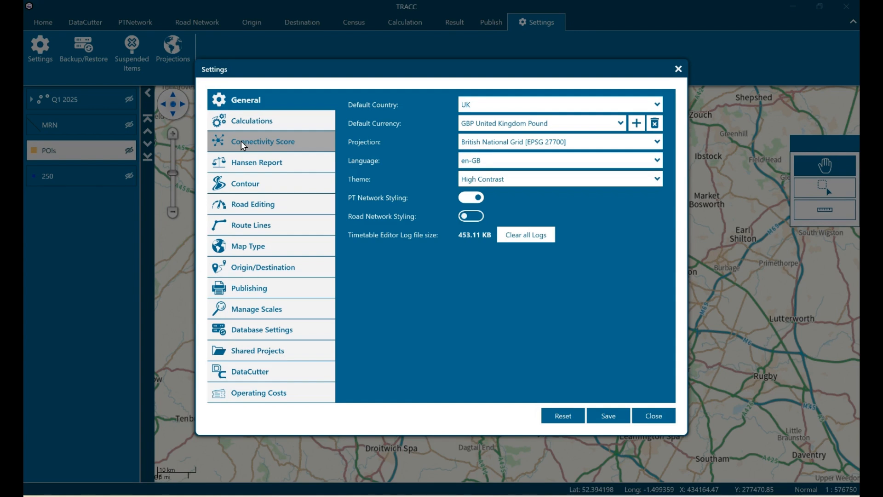
left_click(241, 140)
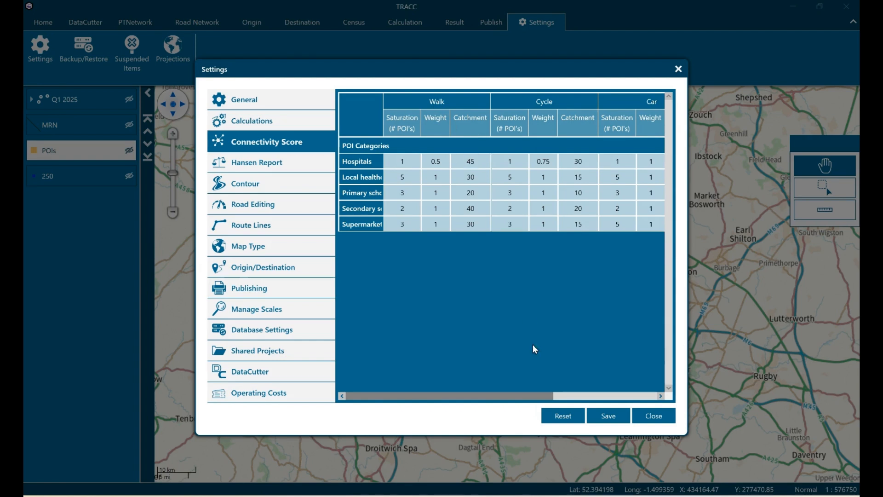
left_click_drag(542, 396, 647, 395)
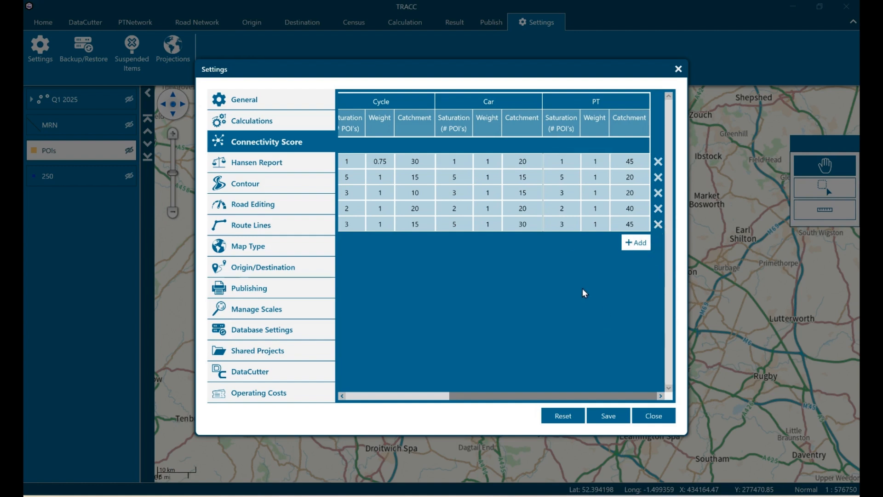
left_click(611, 417)
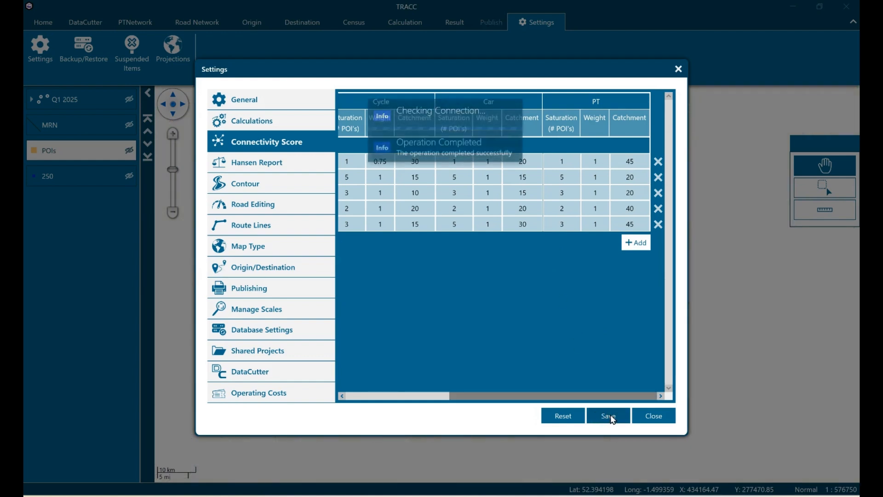
left_click(677, 69)
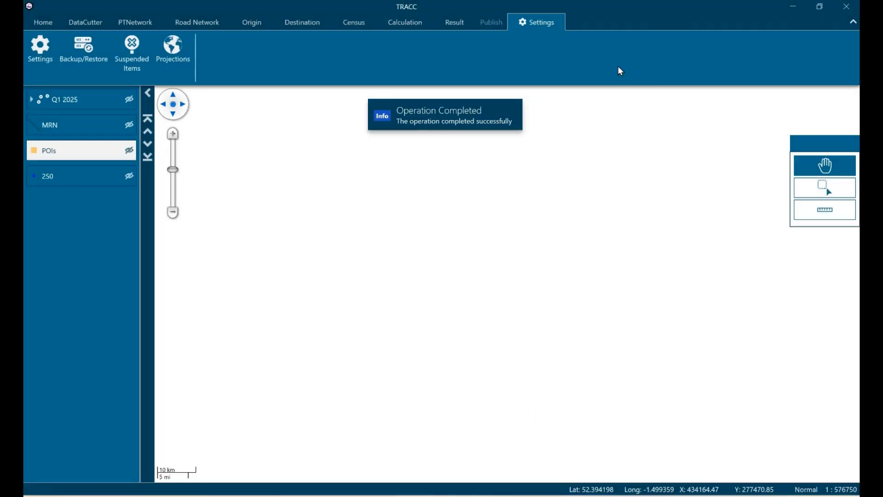
- Start adding a new destination dataset from the West Midlands POIs file
left_click(292, 27)
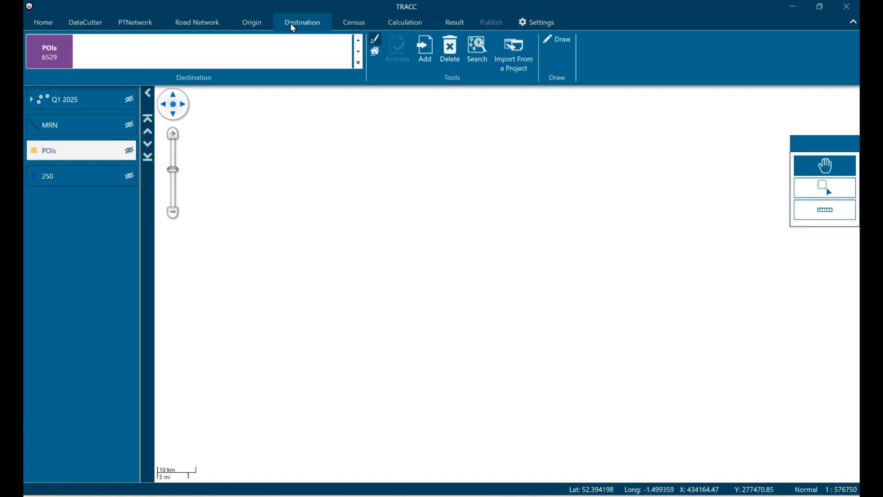
left_click(425, 51)
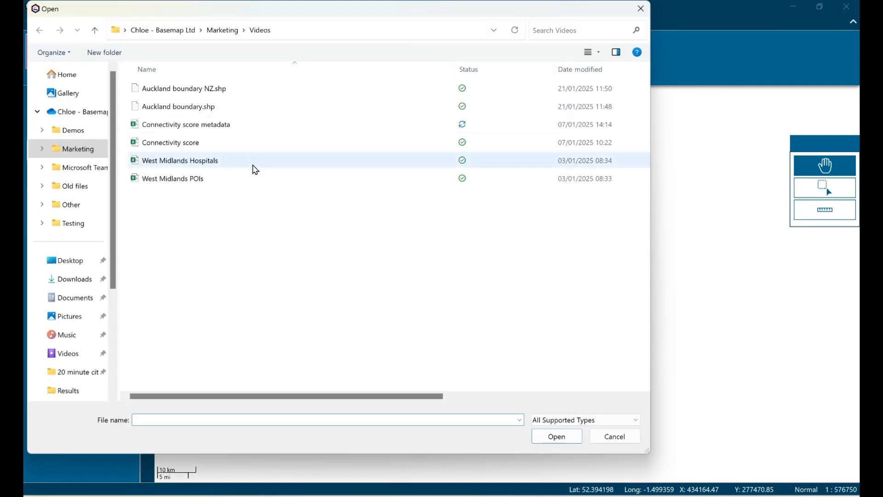
left_click(248, 181)
left_click(552, 437)
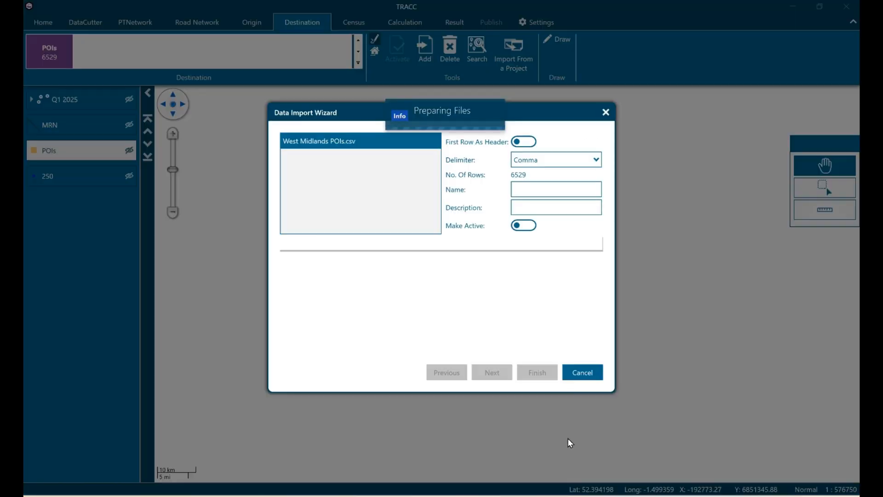
- Treat the first row as header, name the dataset POIs, make it active and continue to the column selection
left_click(522, 143)
left_click(543, 186)
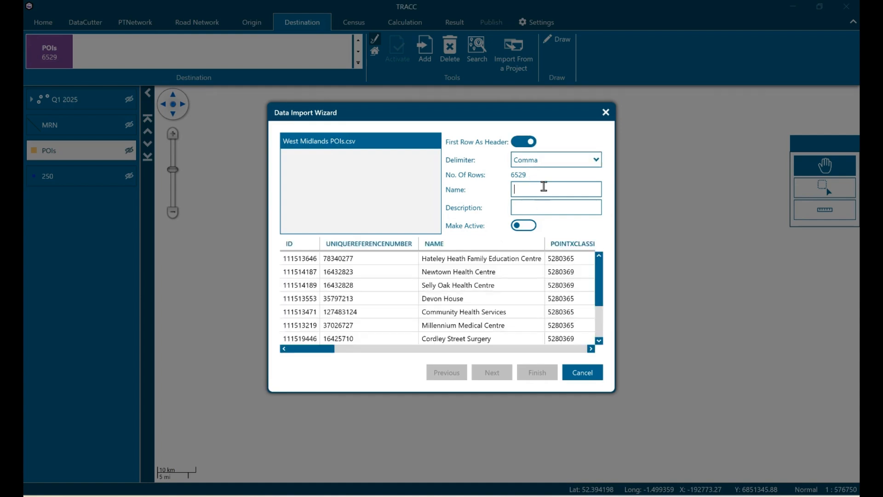
type("POIs")
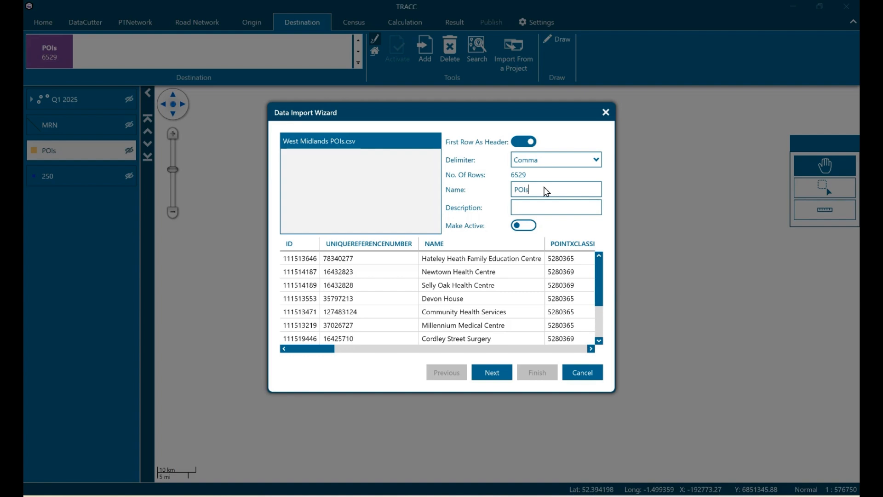
left_click(533, 225)
left_click(495, 372)
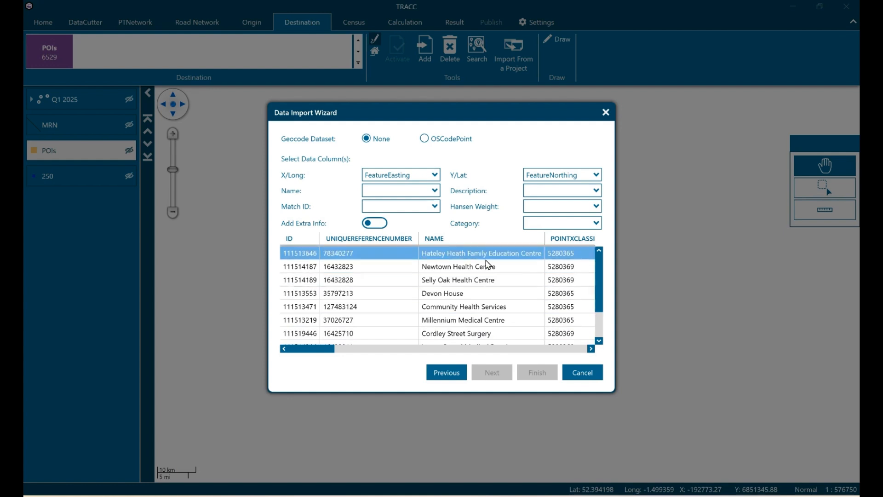
- Assign the Name column to Name, and the ClassificationDescription column to both Description and Category, and proceed to category matching
left_click(428, 191)
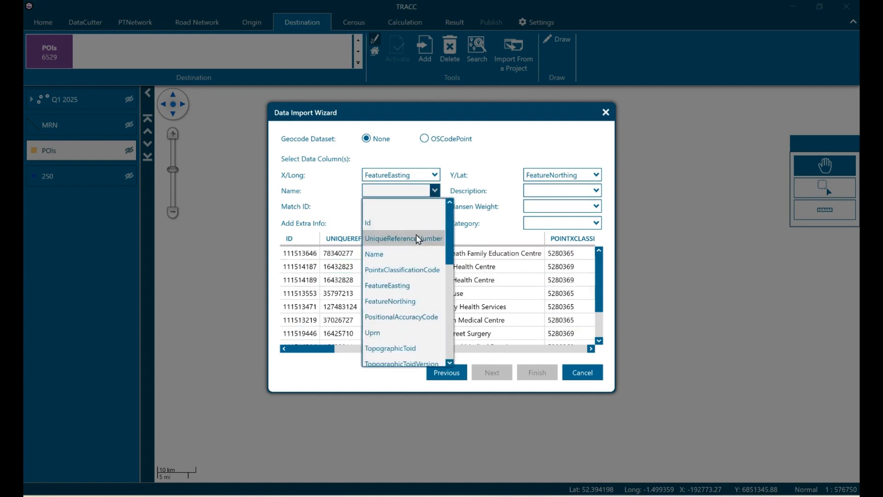
left_click(403, 256)
left_click(551, 198)
scroll(569, 313, "down", 3)
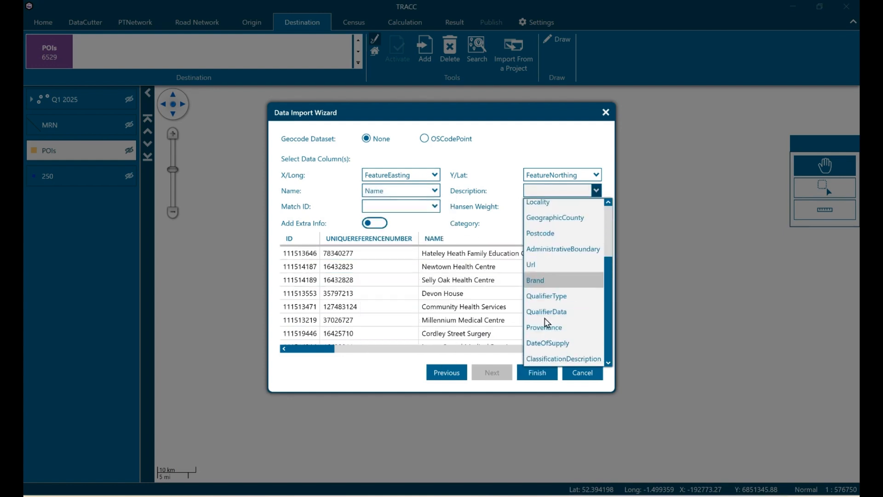
left_click(545, 361)
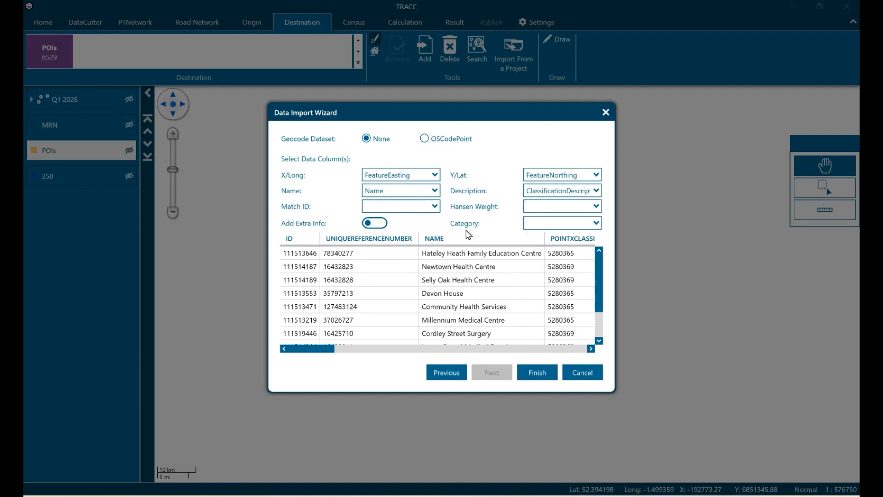
left_click(560, 228)
scroll(561, 277, "down", 2)
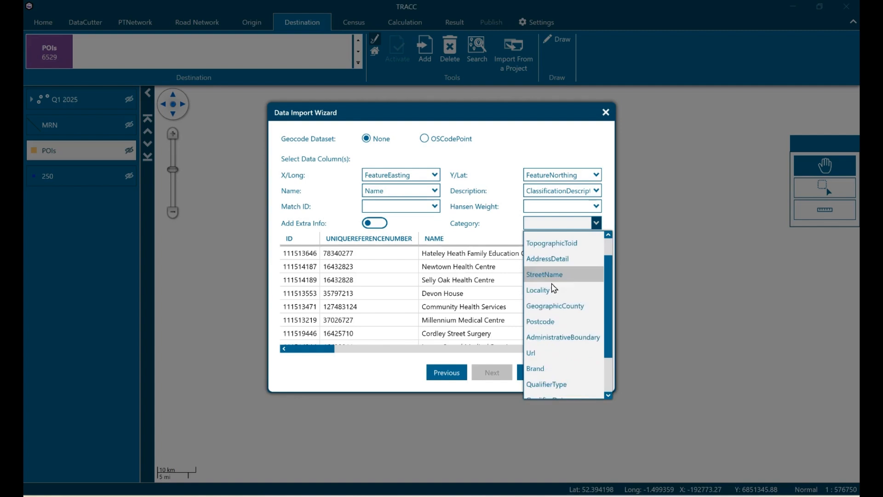
left_click(546, 390)
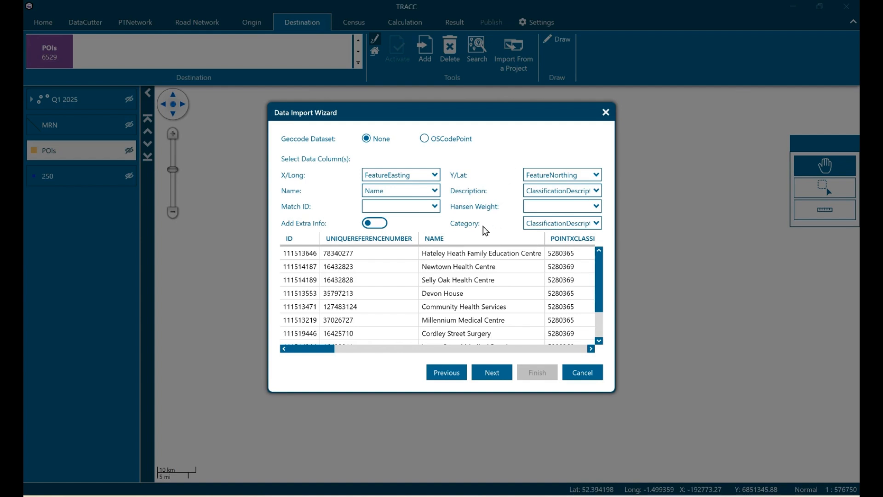
left_click(491, 372)
- Match clinics and health centres, doctors surgeries, and chemists and pharmacies to the Local healthcare category
left_click(500, 162)
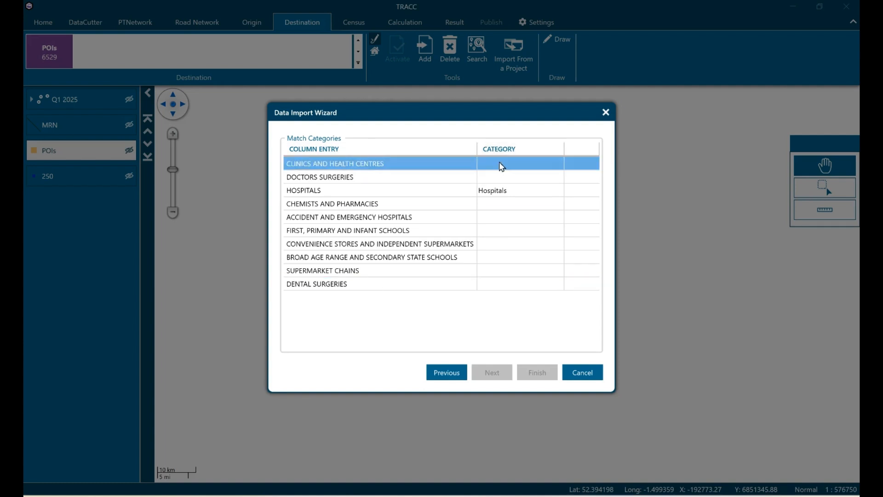
left_click(492, 280)
left_click(506, 164)
left_click(507, 165)
left_click(506, 167)
left_click(512, 193)
left_click(509, 178)
left_click(509, 179)
left_click(513, 206)
left_click(519, 204)
left_click(520, 205)
left_click(515, 231)
- Match accident and emergency hospitals to Hospitals, and first, primary and infant schools to Primary schools
left_click(517, 219)
left_click(516, 220)
left_click(515, 228)
double_click(516, 231)
left_click(514, 276)
- Match convenience stores and independent supermarkets to Supermarkets, and broad age range and secondary state schools to Secondary schools
left_click(509, 244)
left_click(509, 244)
left_click(511, 321)
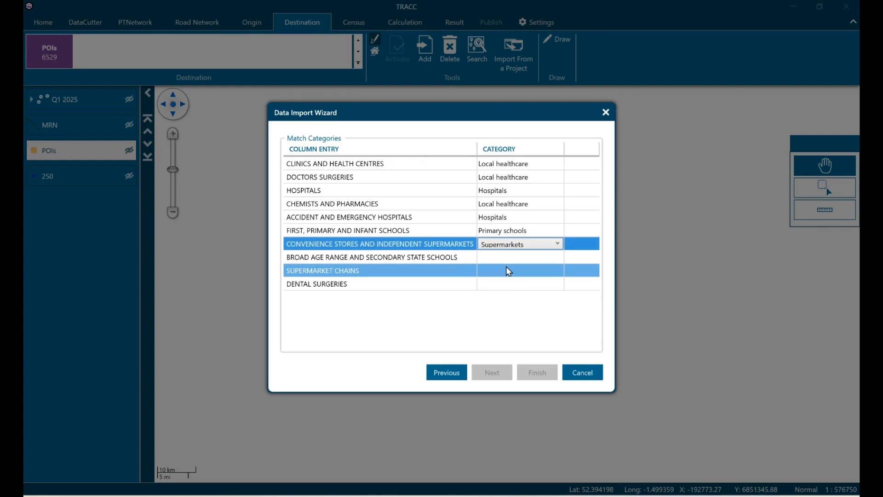
left_click(508, 257)
left_click(511, 258)
left_click(516, 318)
- Match supermarket chains to Supermarkets and dental surgeries to Local healthcare, completing the import
left_click(510, 270)
left_click(511, 271)
left_click(515, 347)
left_click(515, 284)
left_click(516, 285)
left_click(525, 315)
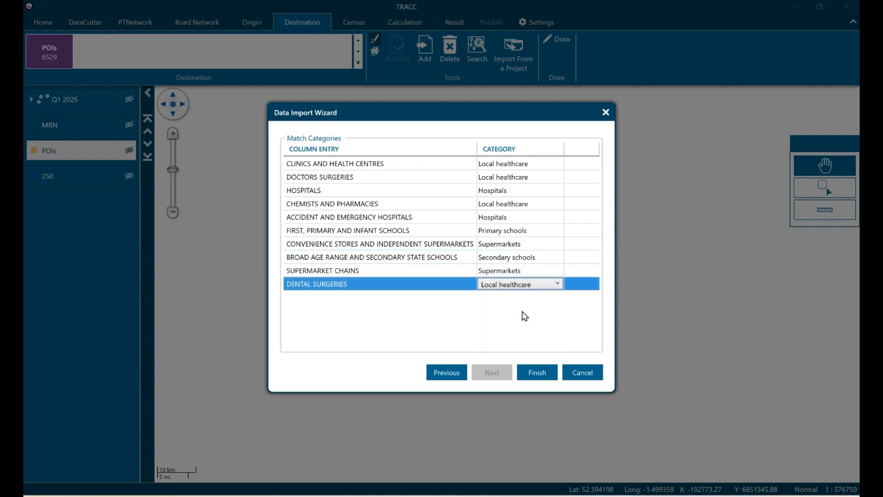
left_click(538, 373)
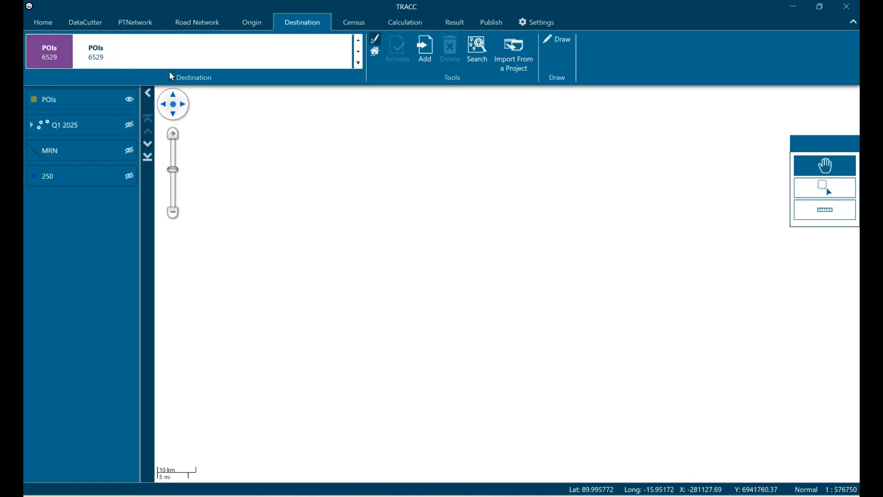
- Check the loaded public transport network, road network and origin datasets
left_click(150, 30)
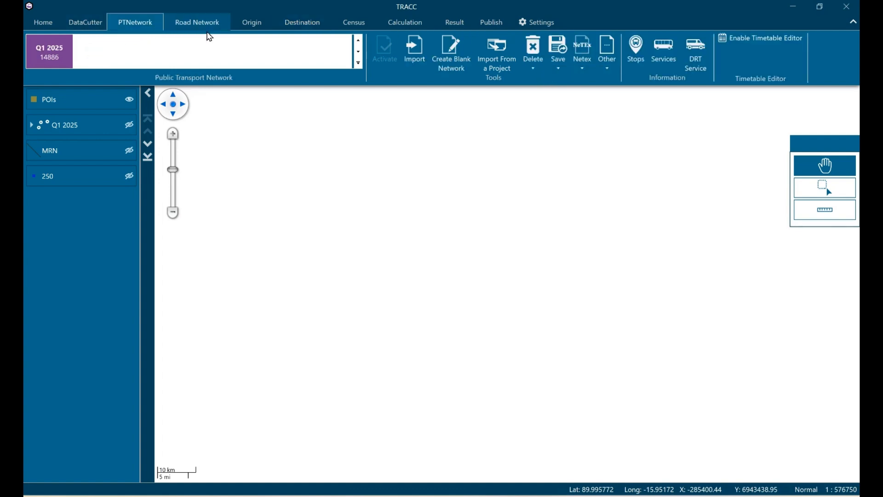
left_click(212, 26)
left_click(255, 24)
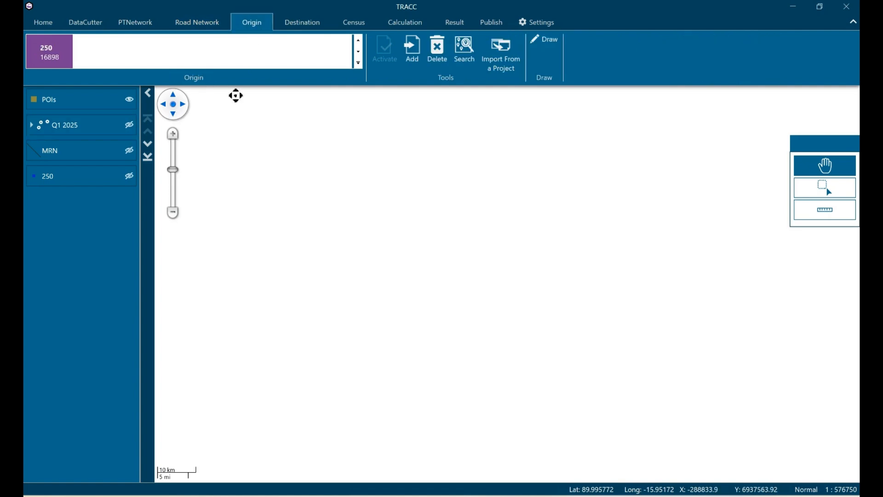
- Set up an Origin Destination calculation with a time catchment of 60 minutes
left_click(399, 23)
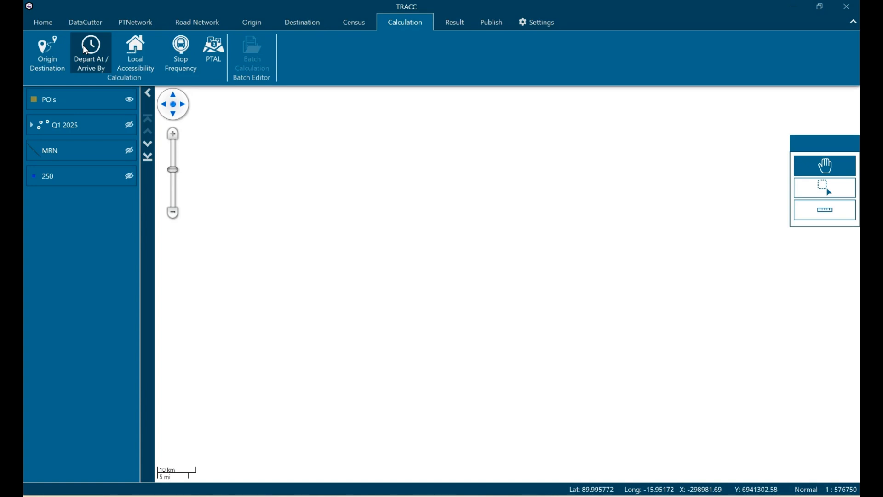
left_click(54, 48)
left_click(461, 195)
left_click(483, 398)
left_click(482, 399)
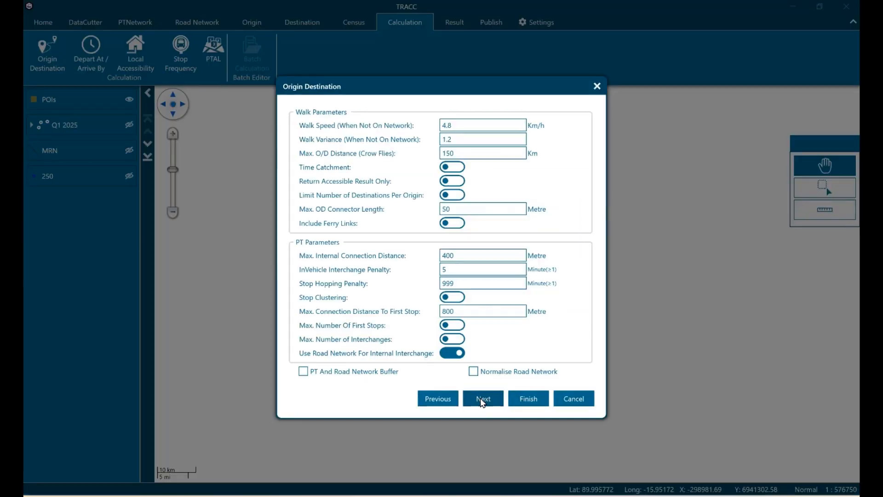
left_click(452, 167)
double_click(514, 167)
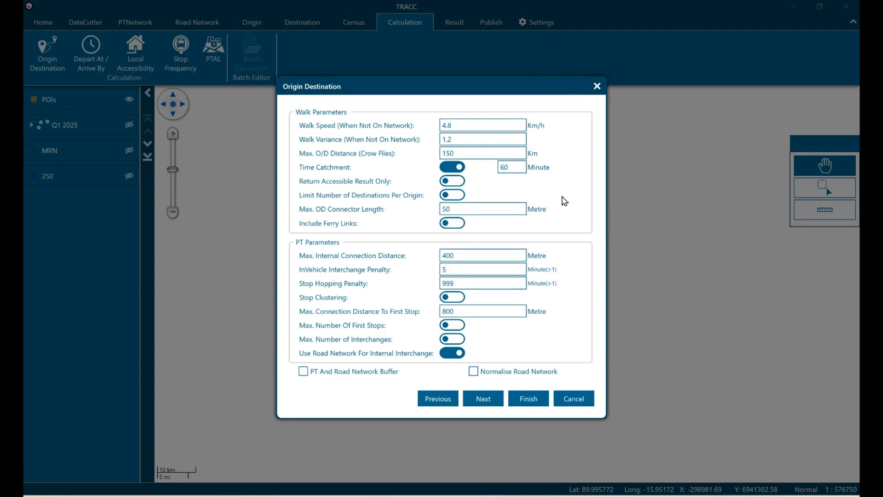
left_click(483, 399)
- Name the calculation "Connectivity score" and run it
triple_click(439, 219)
type("Connectivity score")
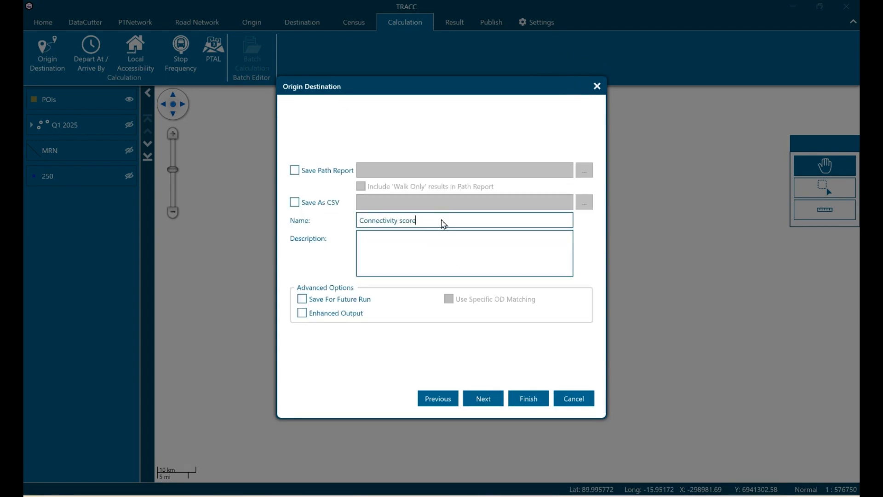
left_click(528, 398)
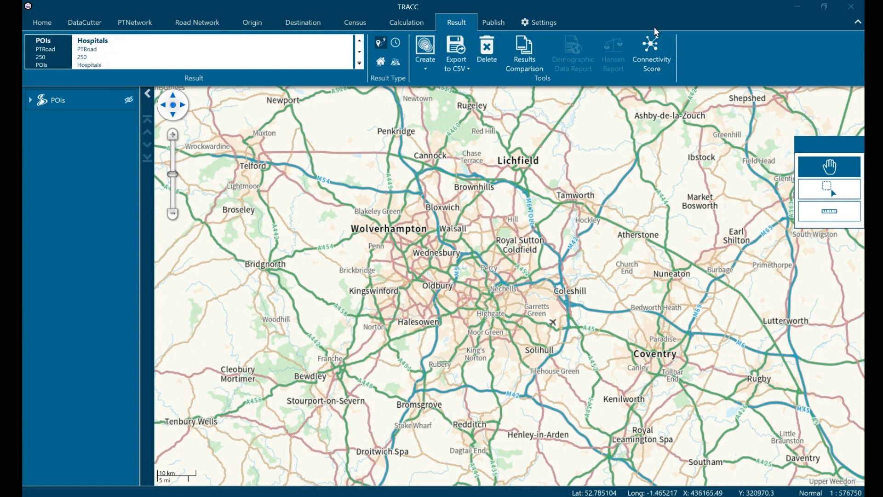
- Create a Connectivity Score report from the POIs result as a Thematic with the Relative score type
left_click(658, 54)
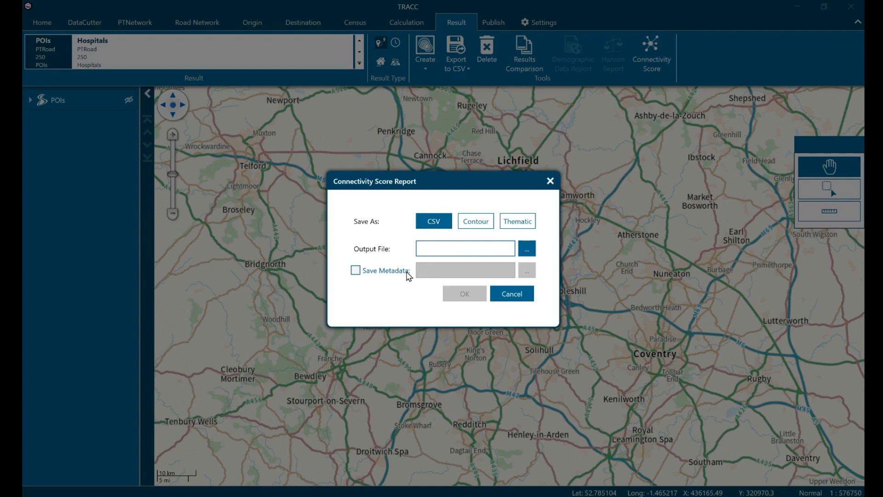
left_click(479, 223)
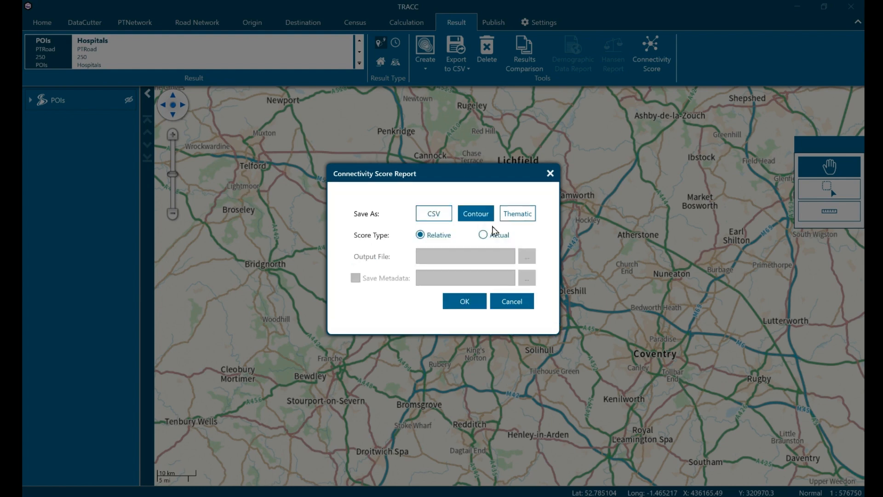
left_click(520, 221)
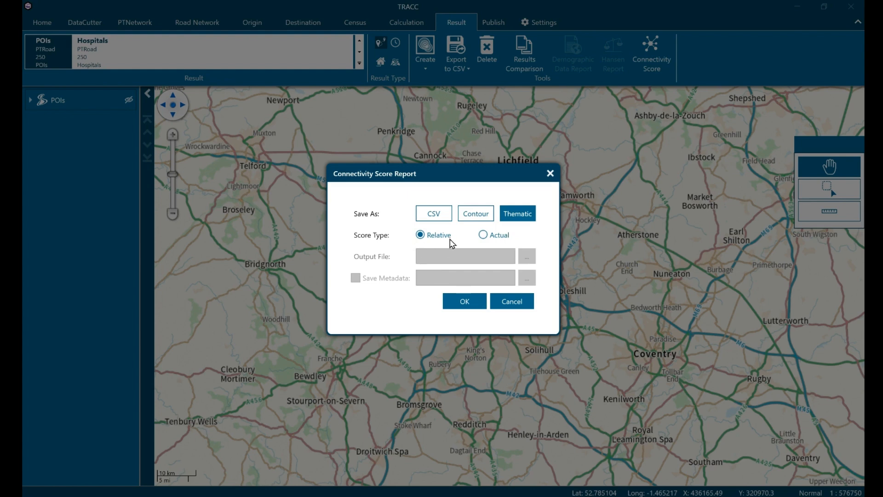
left_click(472, 300)
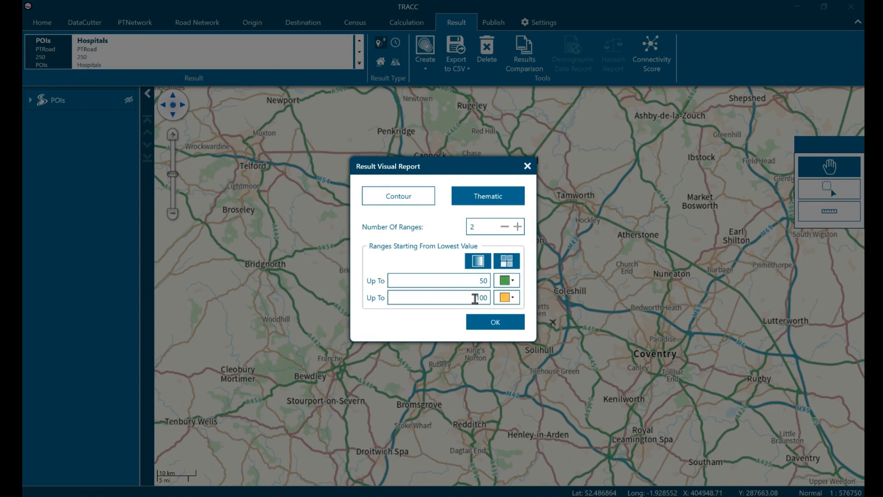
- Increase the number of ranges in the thematic visual report to 9
left_click(519, 227)
left_click(519, 218)
left_click(518, 210)
left_click(519, 201)
left_click(518, 192)
left_click(518, 192)
left_click(518, 188)
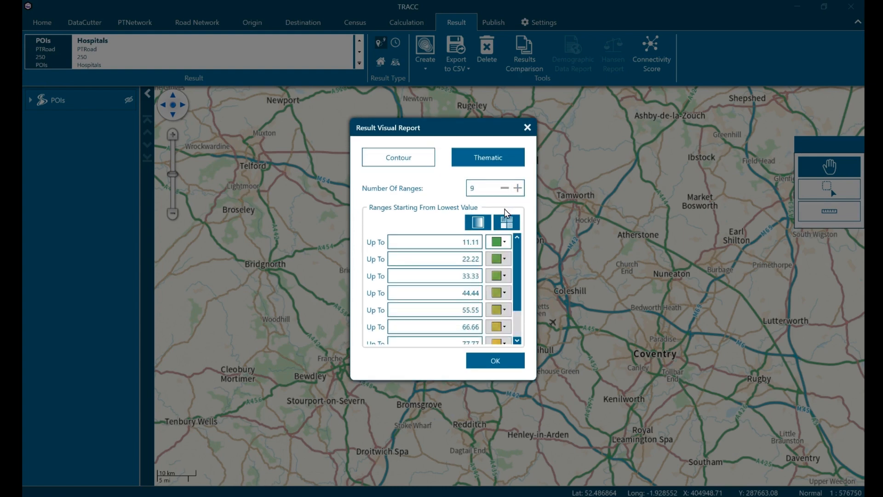
- Set the upper limits of the first four ranges to 25, 50, 75 and 90
double_click(469, 238)
type("25")
key("Tab")
type("50")
key("Tab")
type("75")
key("Tab")
type("90")
key("Tab")
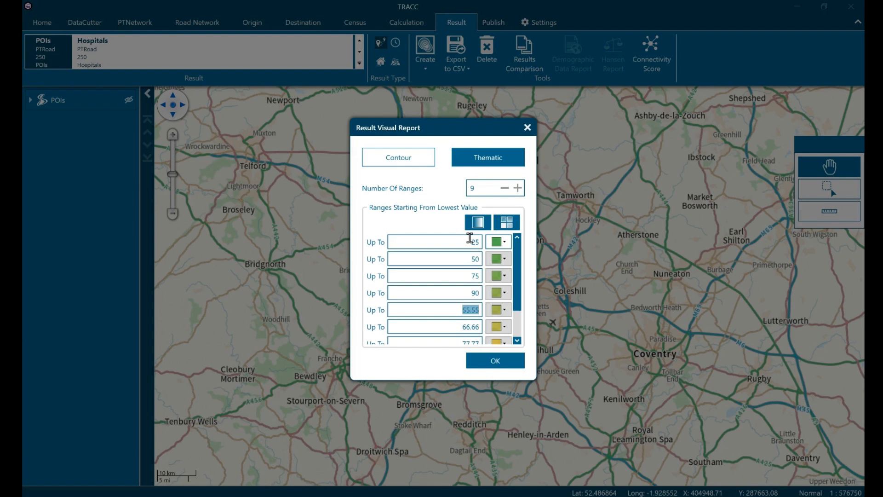
- Set the upper limits of the fifth to eighth ranges to 92, 94, 96 and 98
type("92")
key("Tab")
type("94")
key("Tab")
type("96")
key("Tab")
type("9")
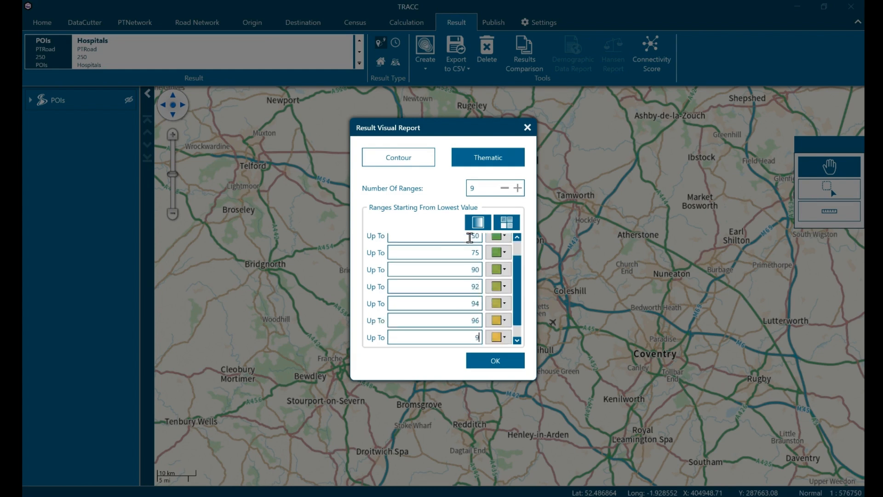
type("8")
- Set the colour of the highest range, up to 100, to dark green
scroll(469, 266, "down", 1)
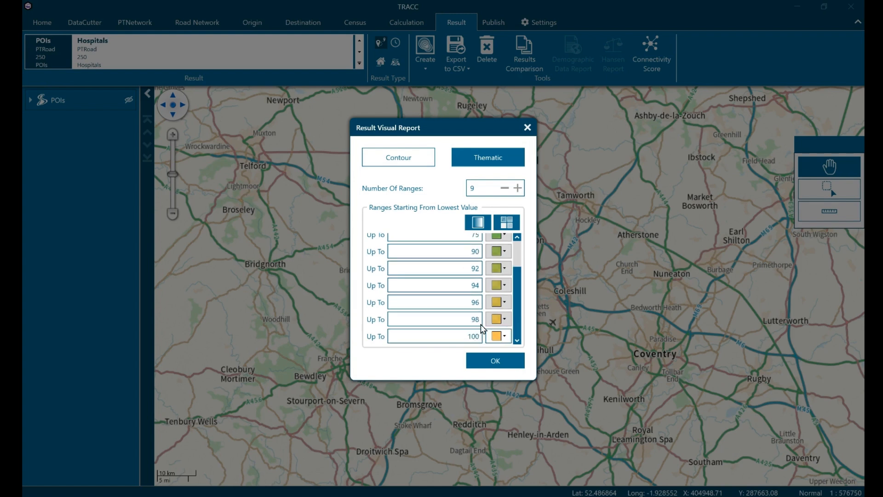
left_click(501, 341)
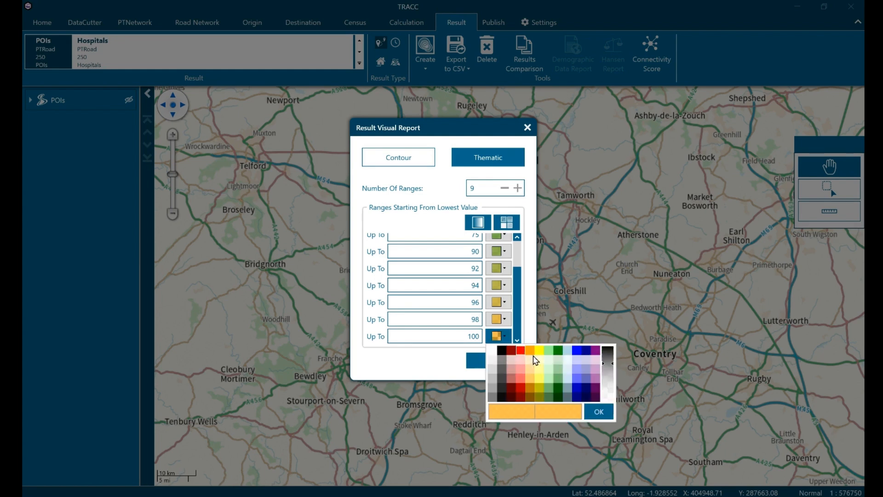
left_click(562, 358)
left_click(600, 415)
scroll(442, 265, "up", 3)
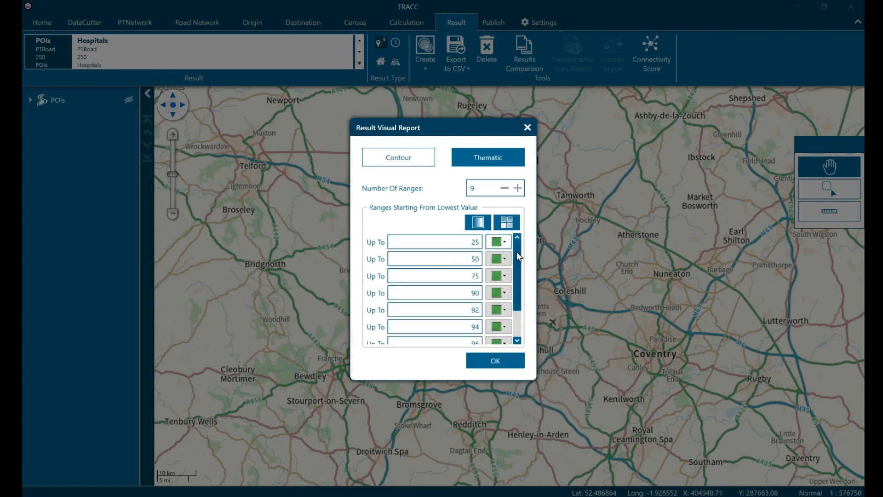
- Set the colour of the lowest range to orange and generate the thematic report
left_click(502, 241)
left_click(536, 258)
left_click(599, 317)
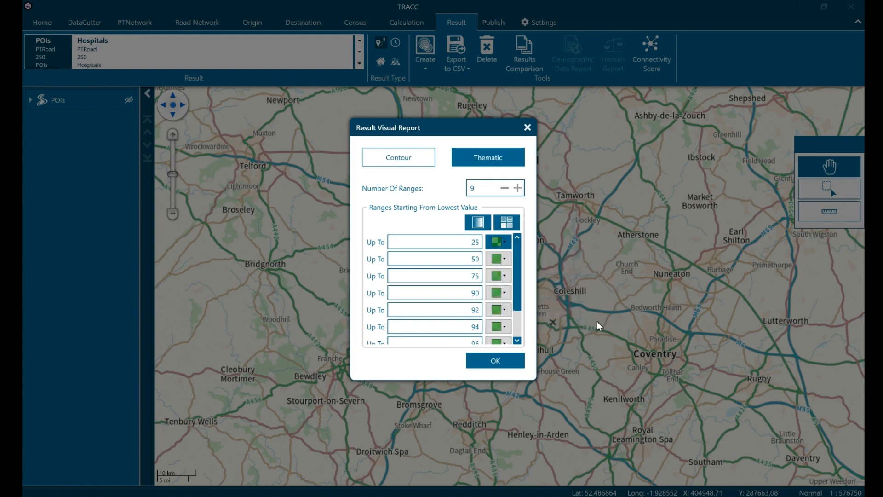
left_click(507, 365)
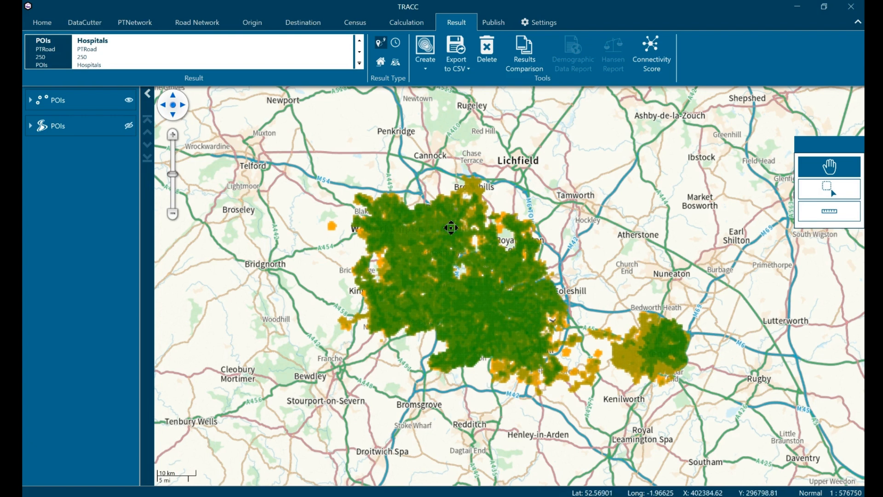
- Show the POIs contour layer on the map and hide the POIs thematic points layer
scroll(414, 227, "up", 3)
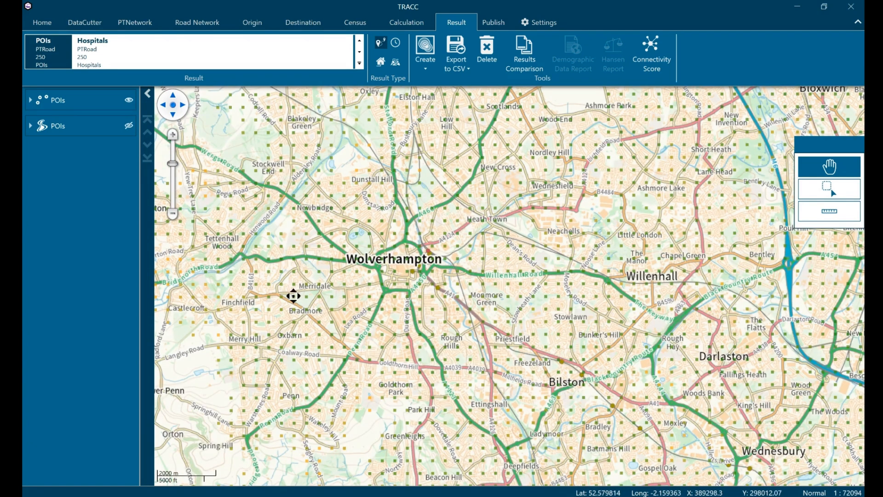
scroll(293, 296, "down", 1)
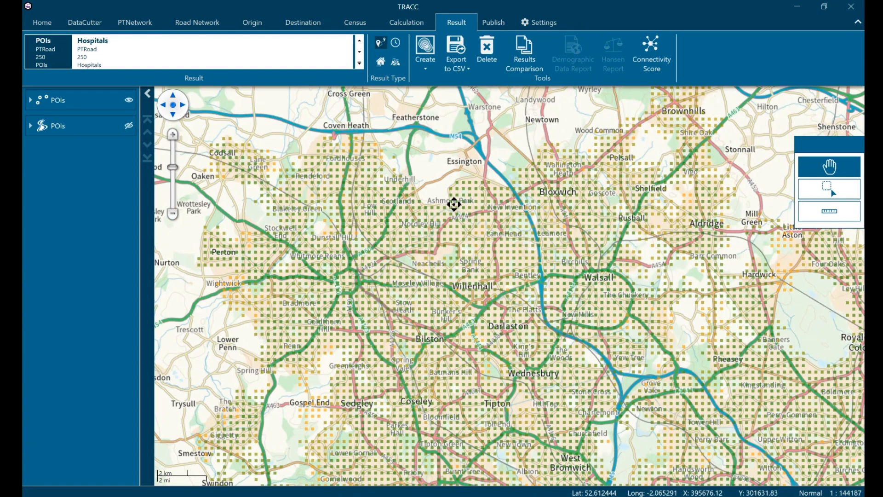
left_click(128, 126)
left_click(129, 100)
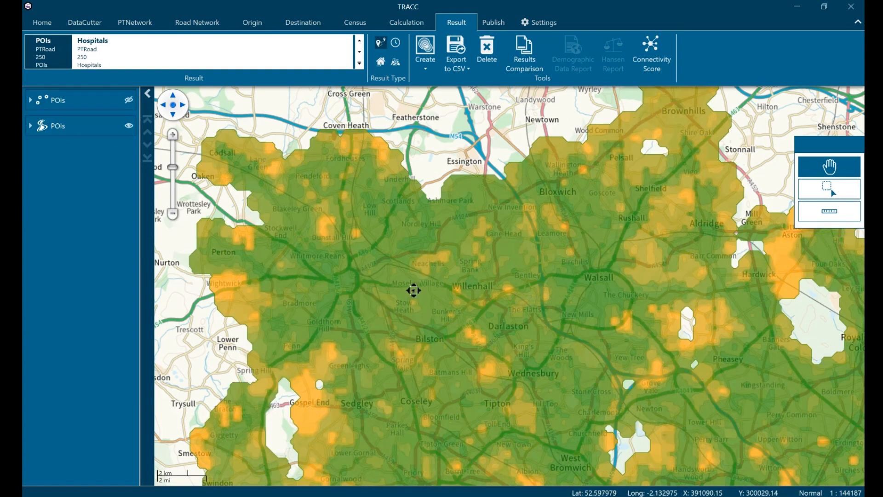
left_click_drag(569, 379, 372, 230)
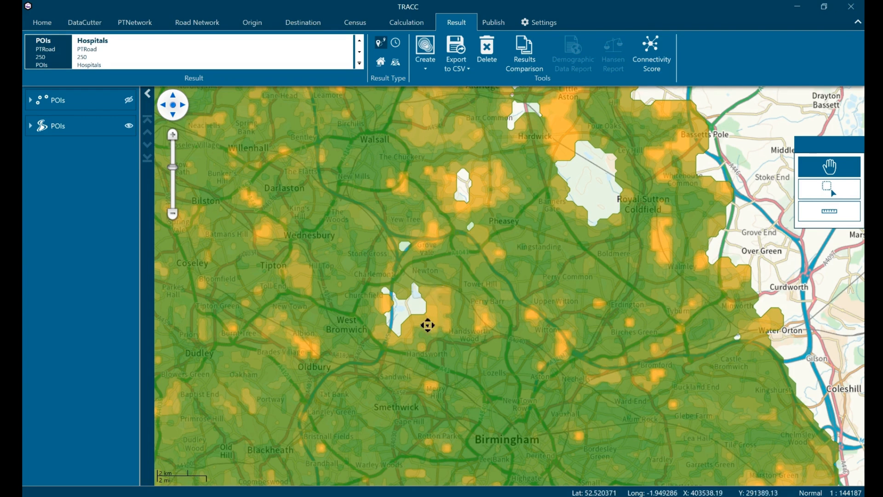
- Open a Connectivity Score report with CSV output and enable saving its metadata
left_click(661, 58)
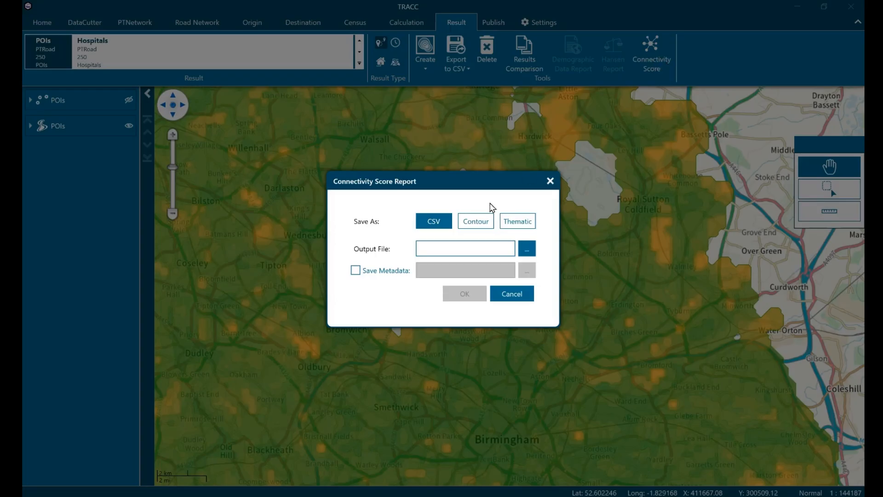
left_click(370, 274)
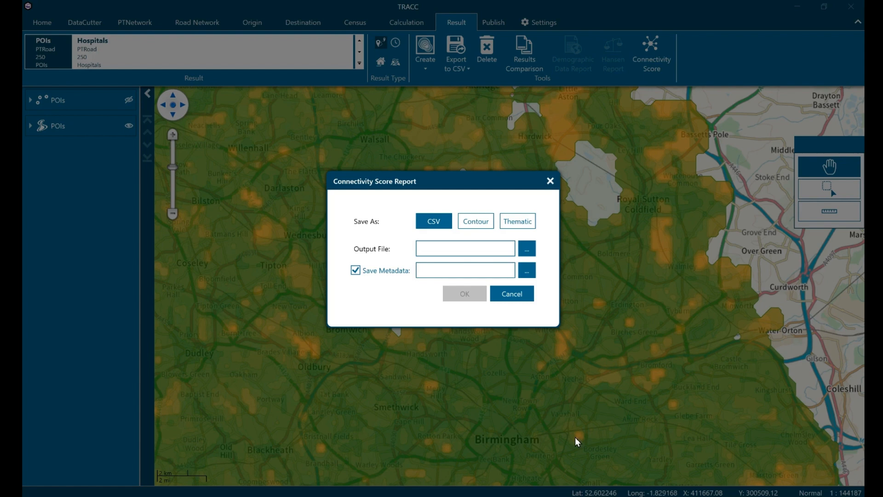
- Switch to the Connectivity score metadata file in Excel and examine the first origin's ID, destination and travel details, and skip reason
mouse_move(604, 496)
left_click(604, 451)
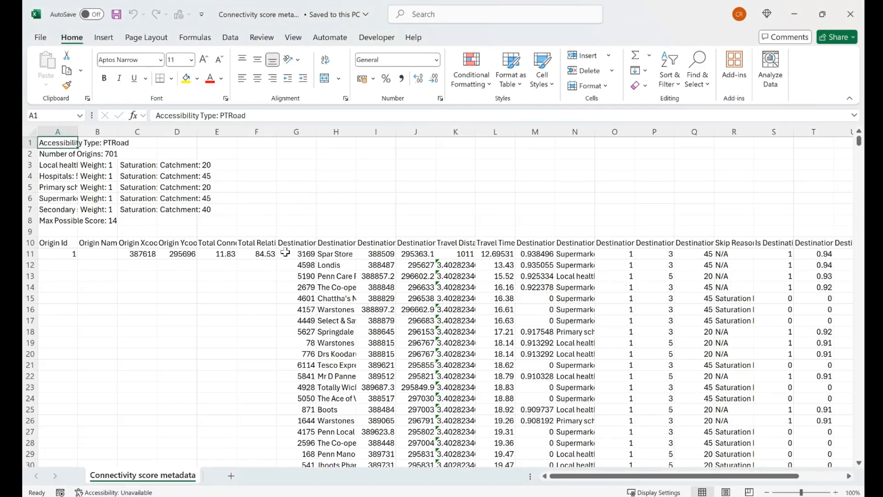
left_click(69, 255)
left_click_drag(309, 256, 527, 256)
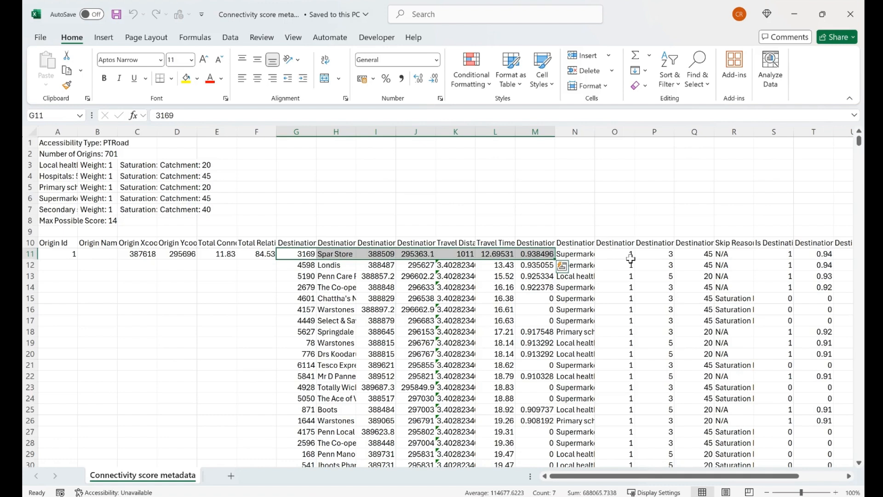
left_click(733, 252)
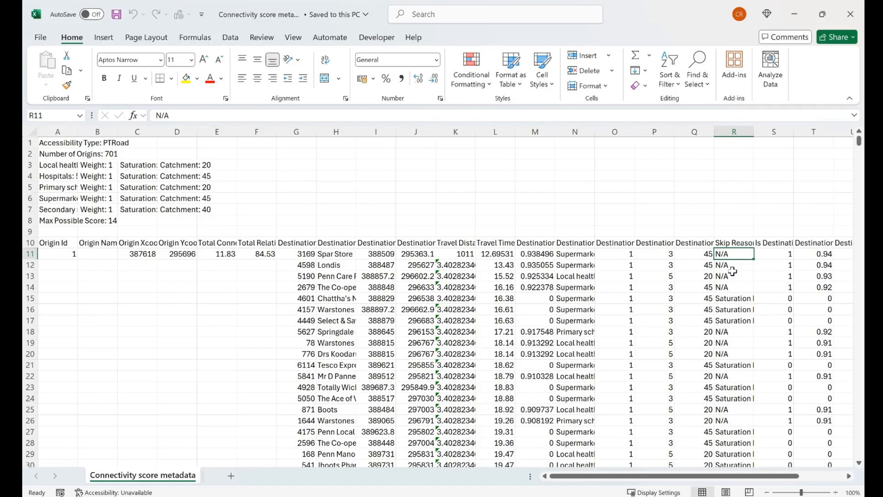